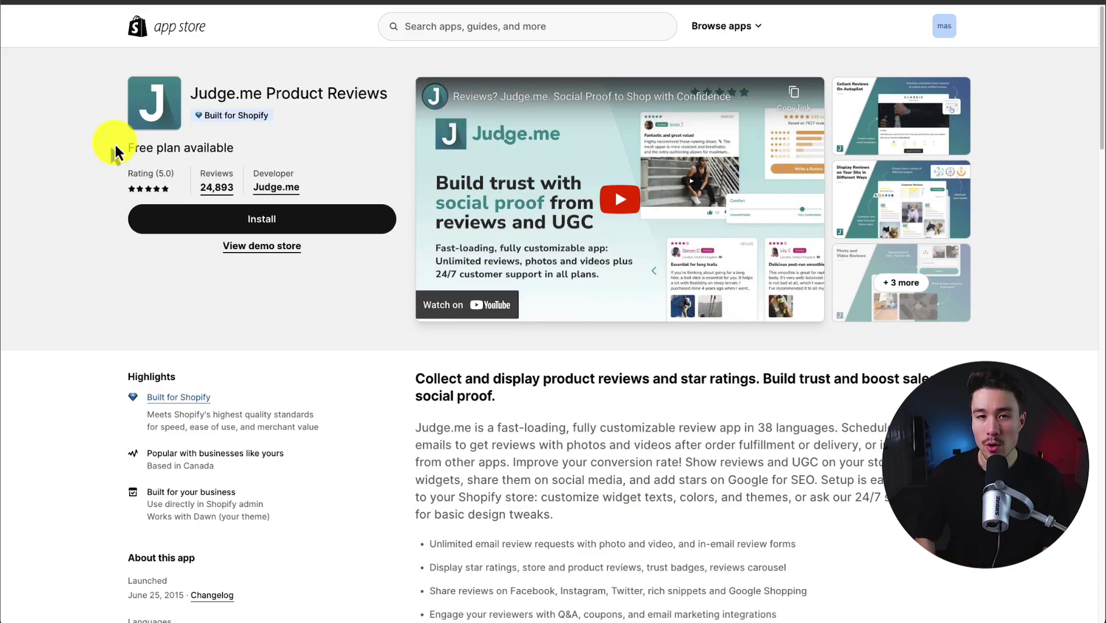
Review the Judge.me app listing and its FOREVER FREE plan
double_click(254, 95)
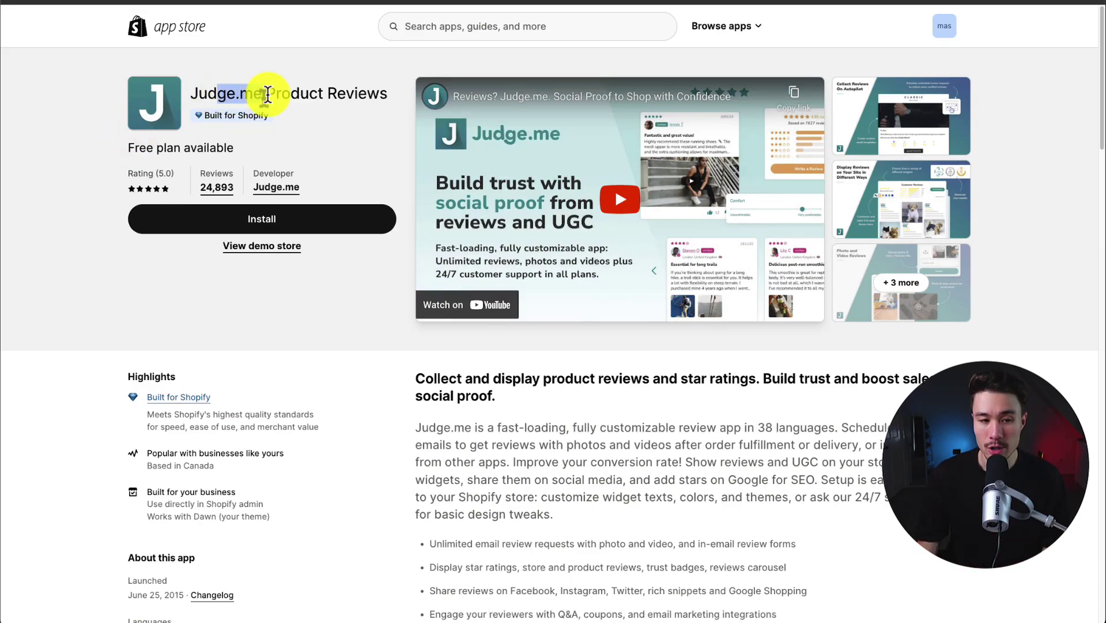
scroll(301, 123, down, 15)
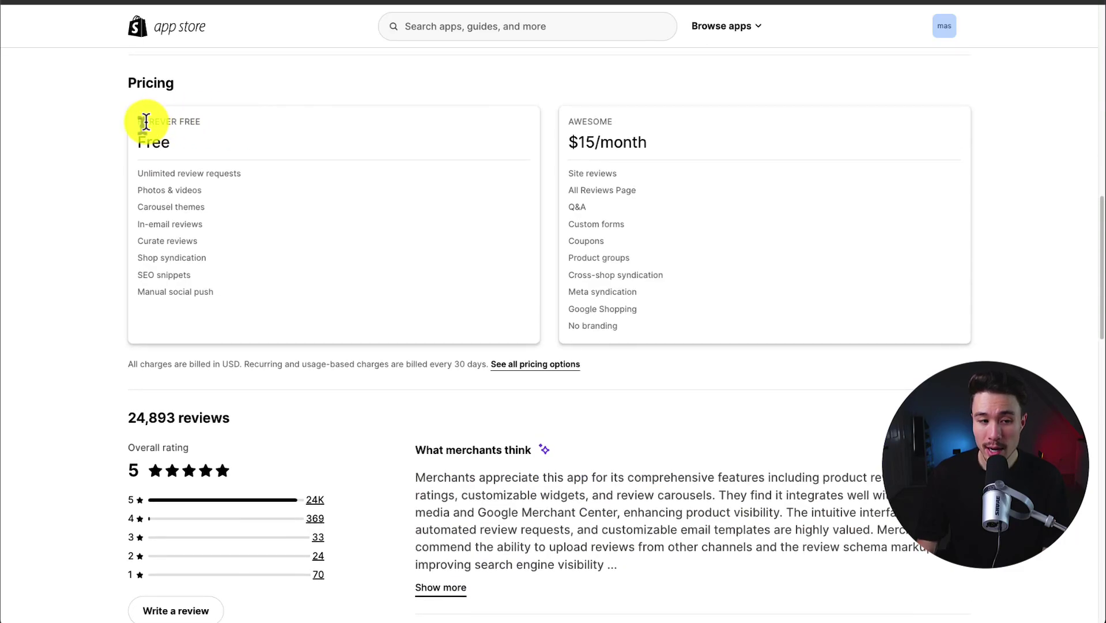
drag(146, 121, 185, 122)
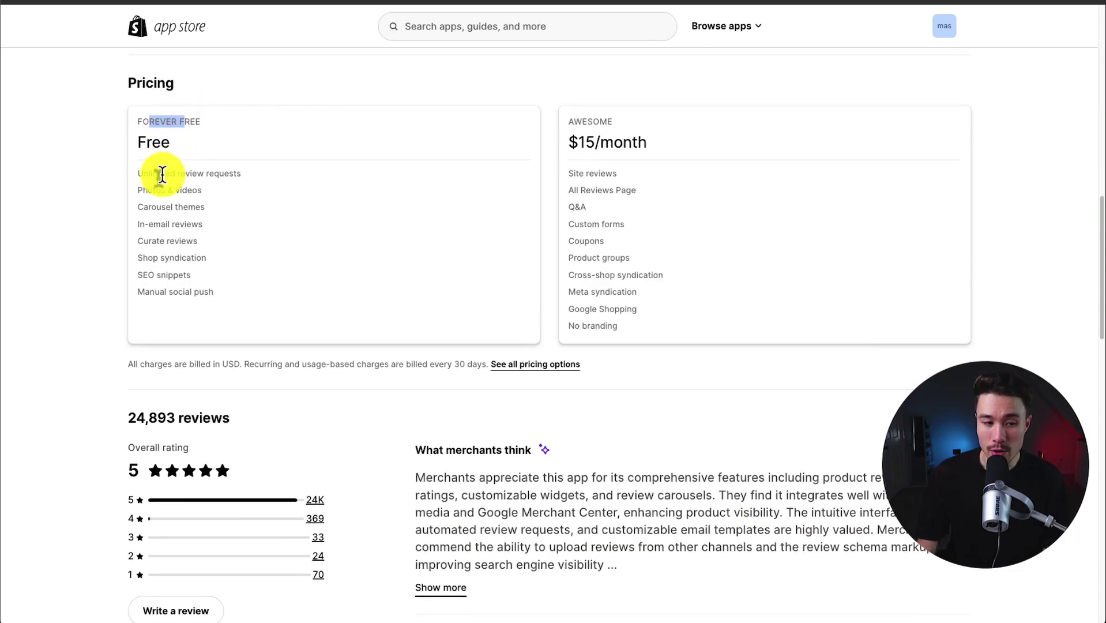
scroll(129, 369, down, 2)
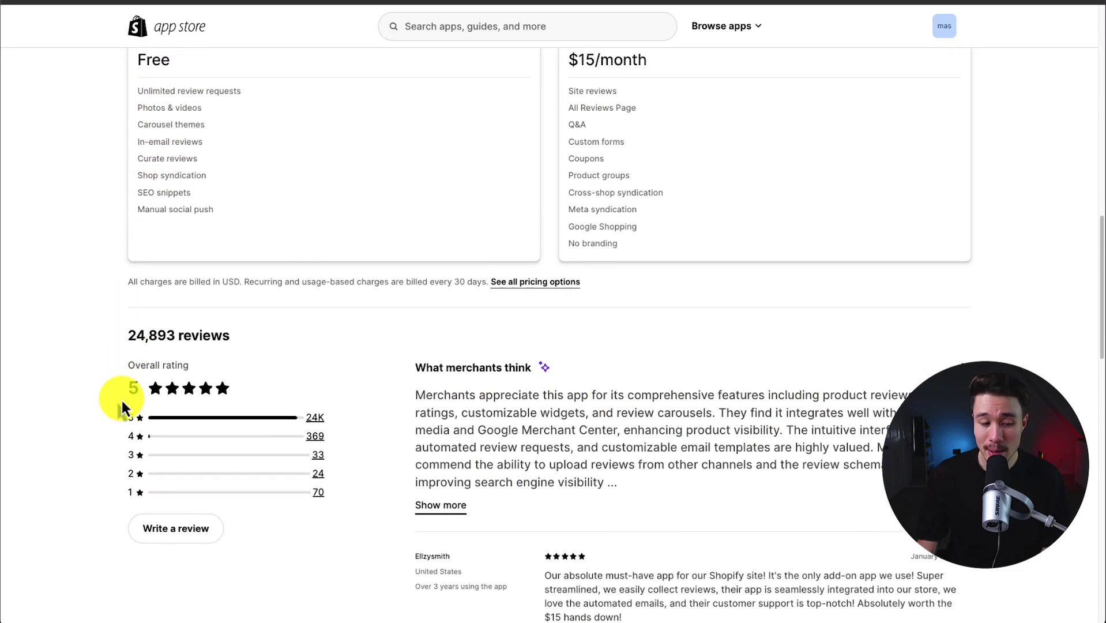
scroll(285, 362, up, 10)
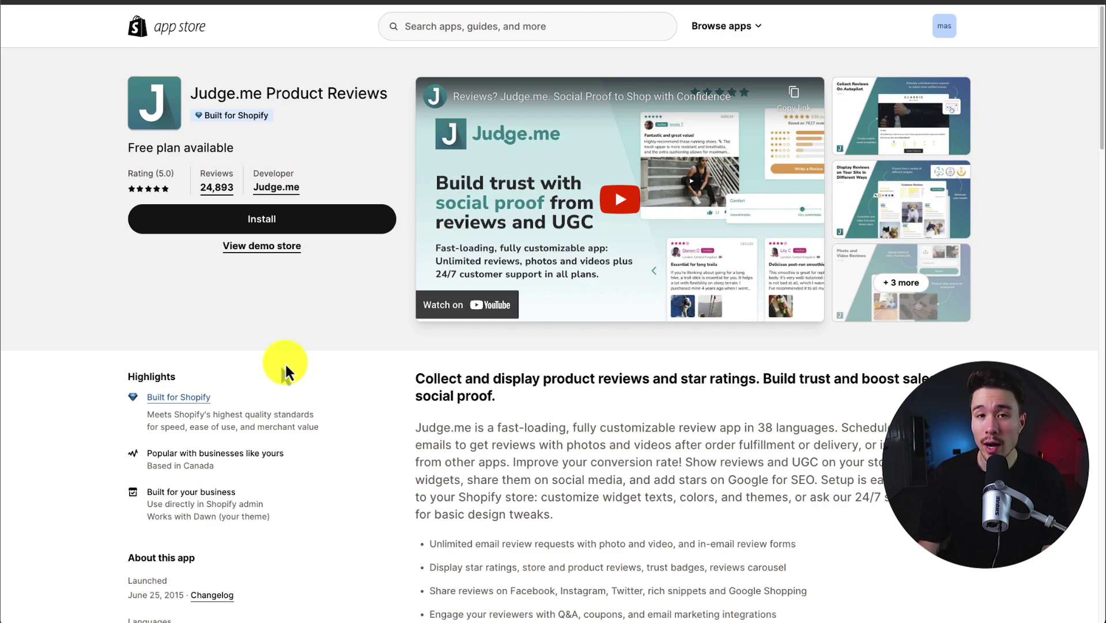
Install Judge.me, approve its access request, and start setup in English on the current theme
click(250, 226)
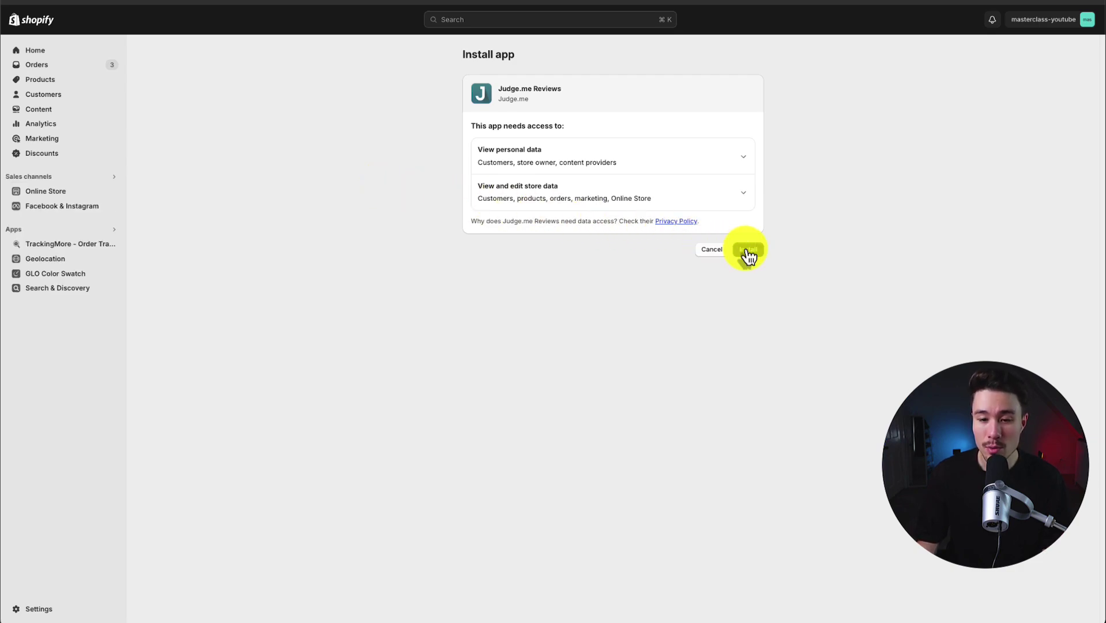
click(748, 250)
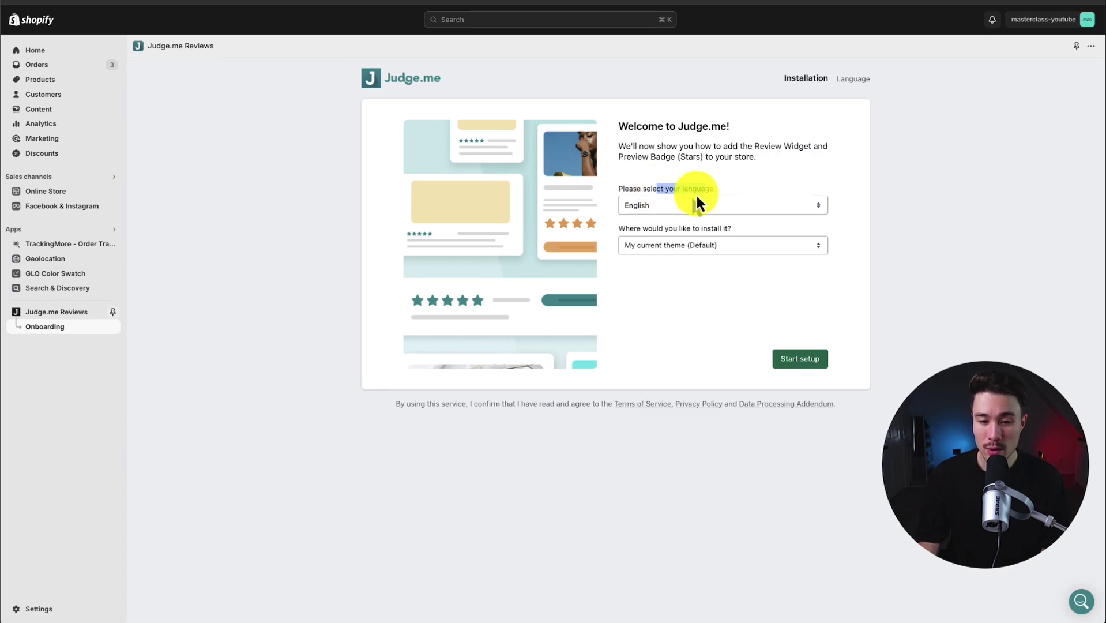
drag(682, 189, 714, 189)
drag(646, 229, 722, 235)
click(705, 313)
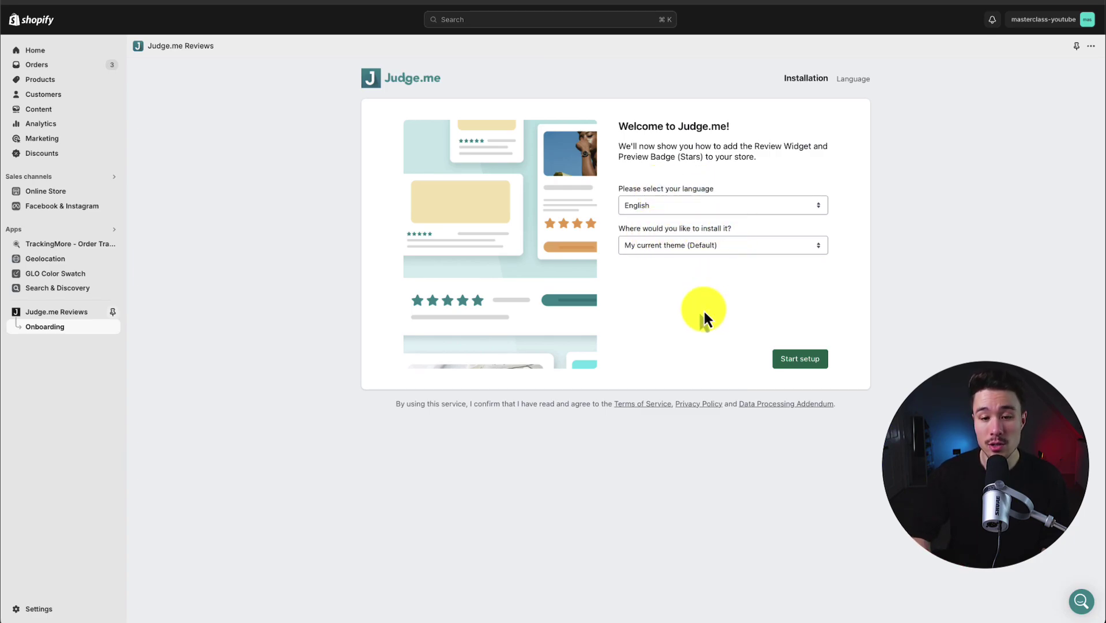
key(shift+Tab)
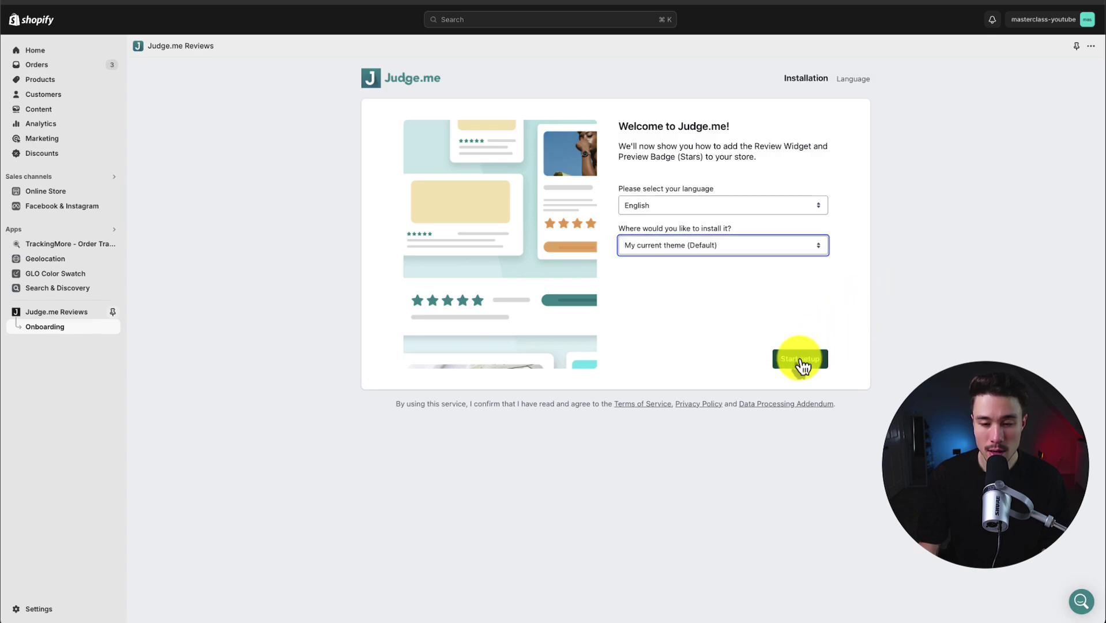
click(801, 360)
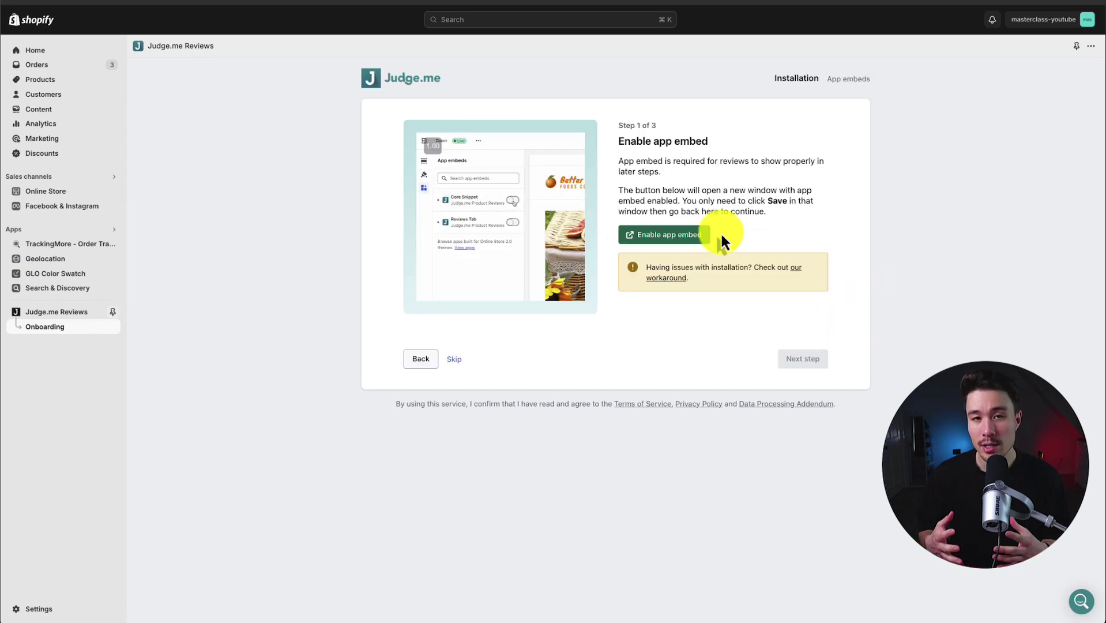
Find Judge.me by searching 'jud' in App embeds, switch its embed on, and save the Dawn theme
click(663, 237)
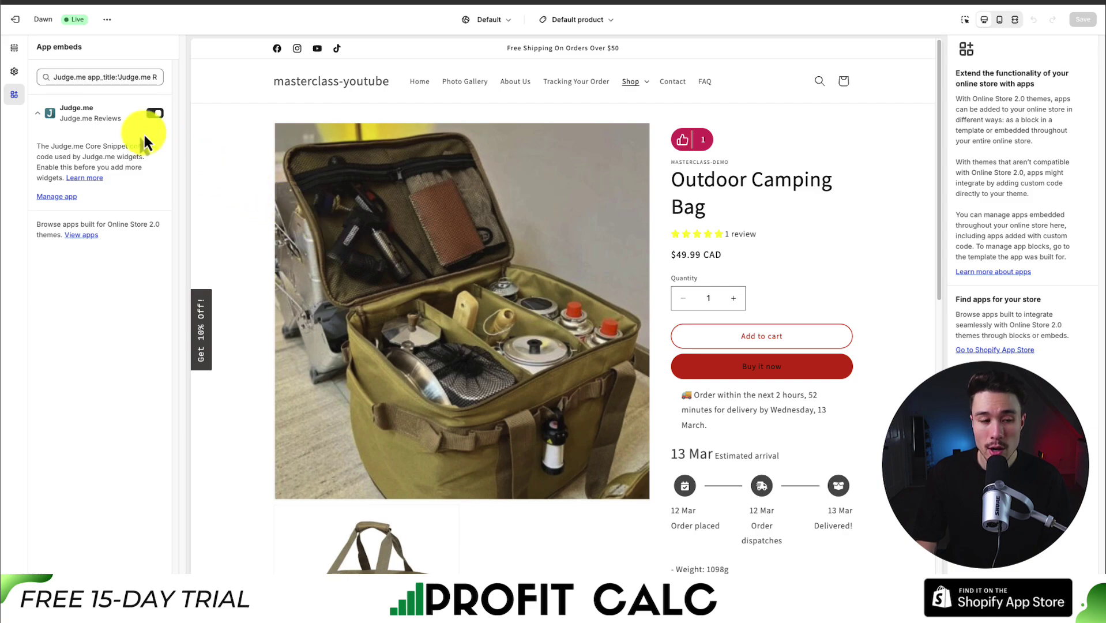
triple_click(91, 77)
text(judge)
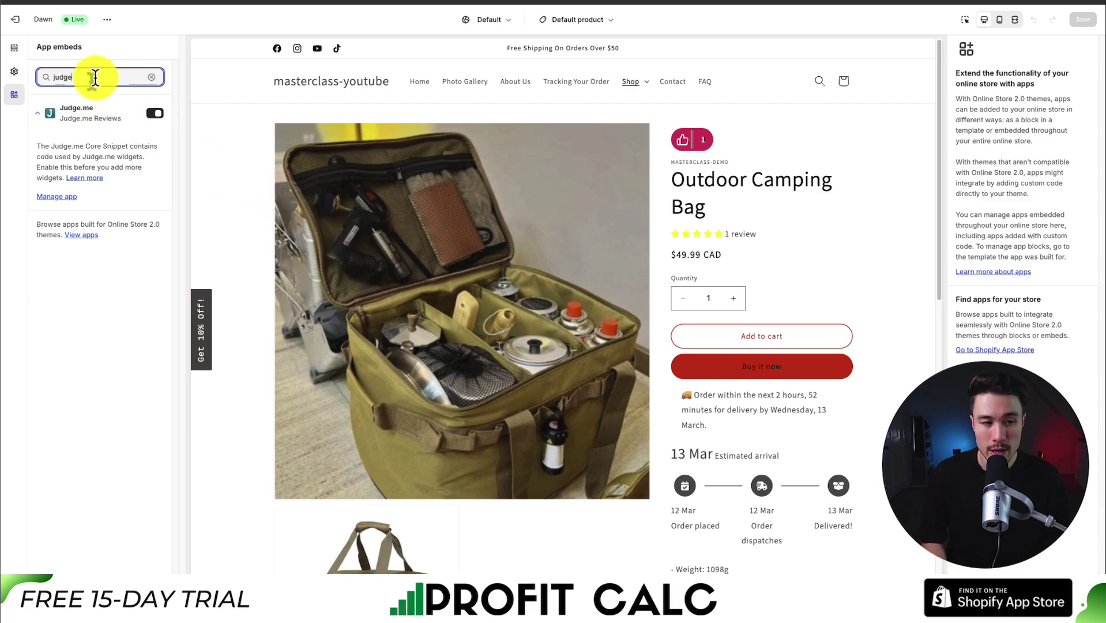
click(1074, 30)
click(156, 114)
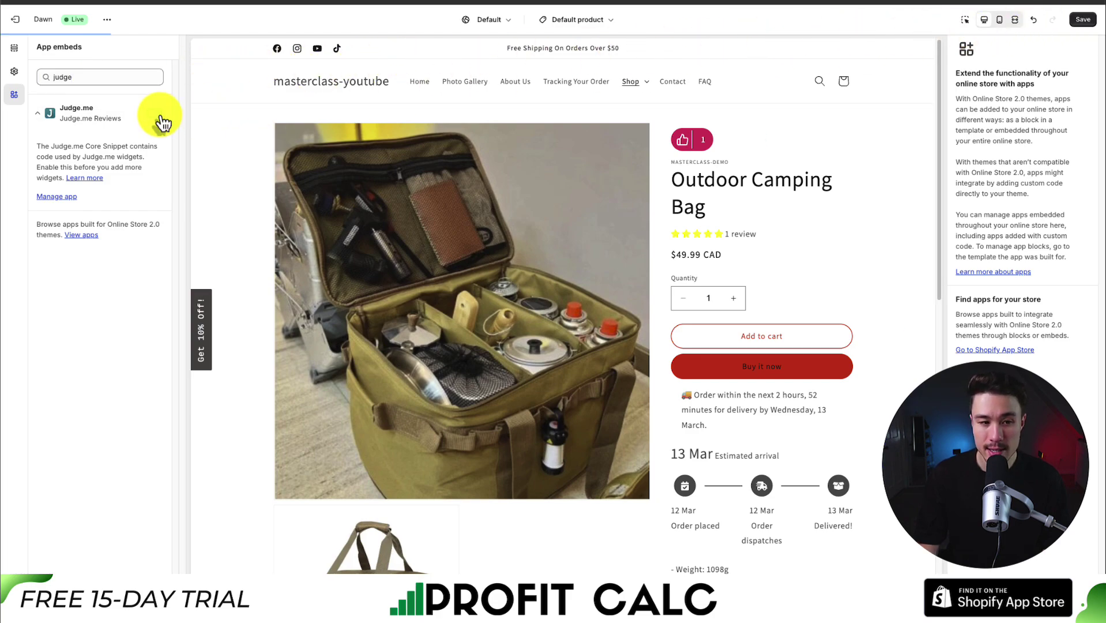
click(1079, 22)
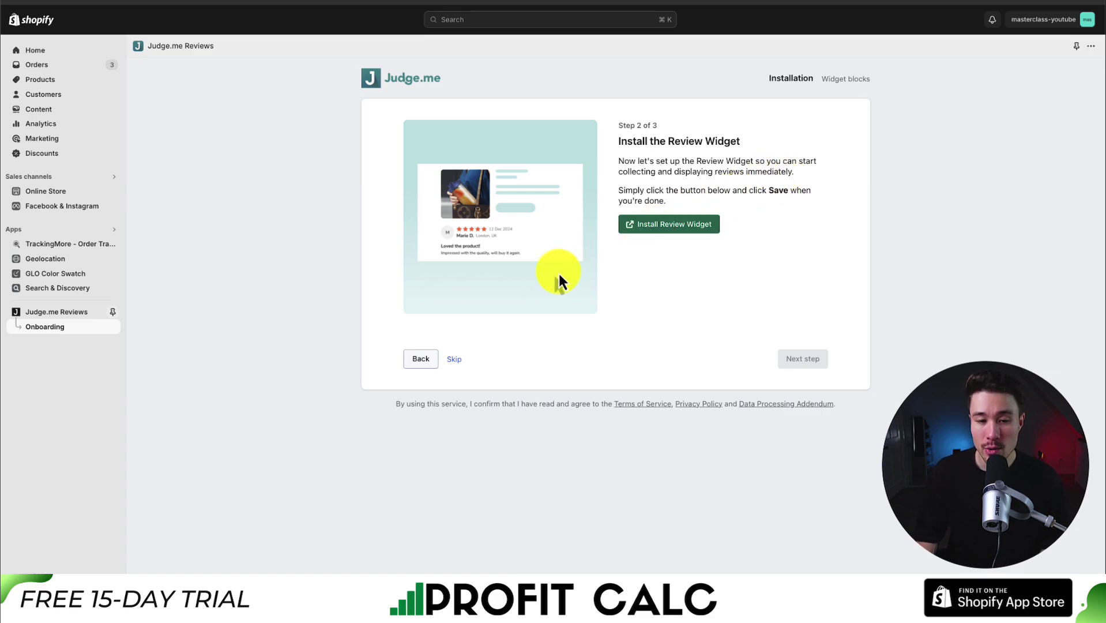
Add the Judge.me Review Widget to the Default product template and save the theme
click(686, 237)
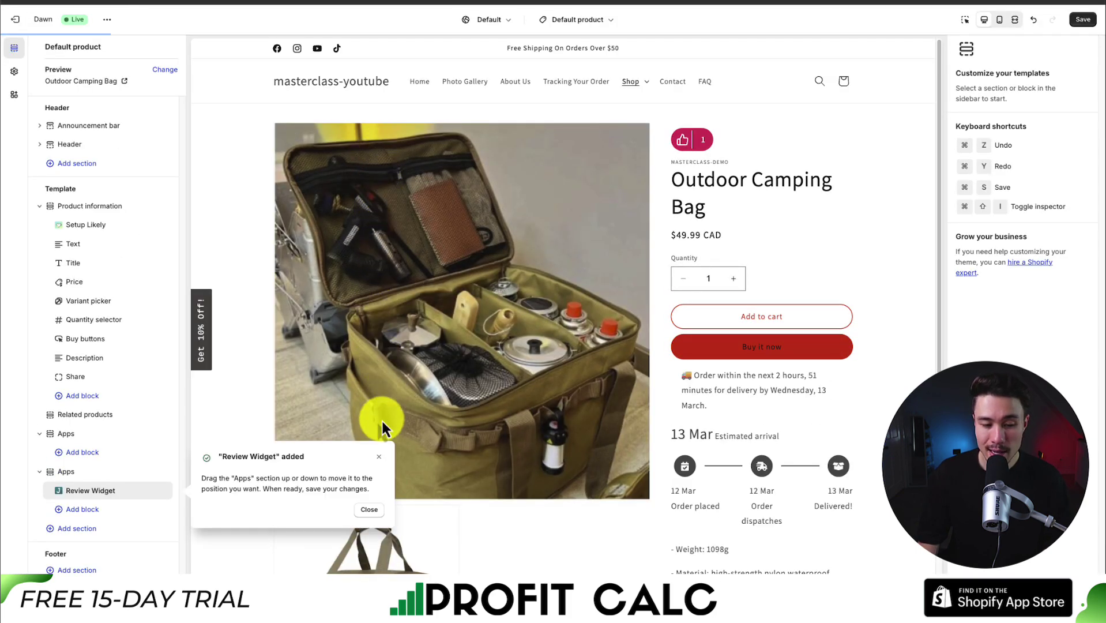
scroll(381, 457, down, 7)
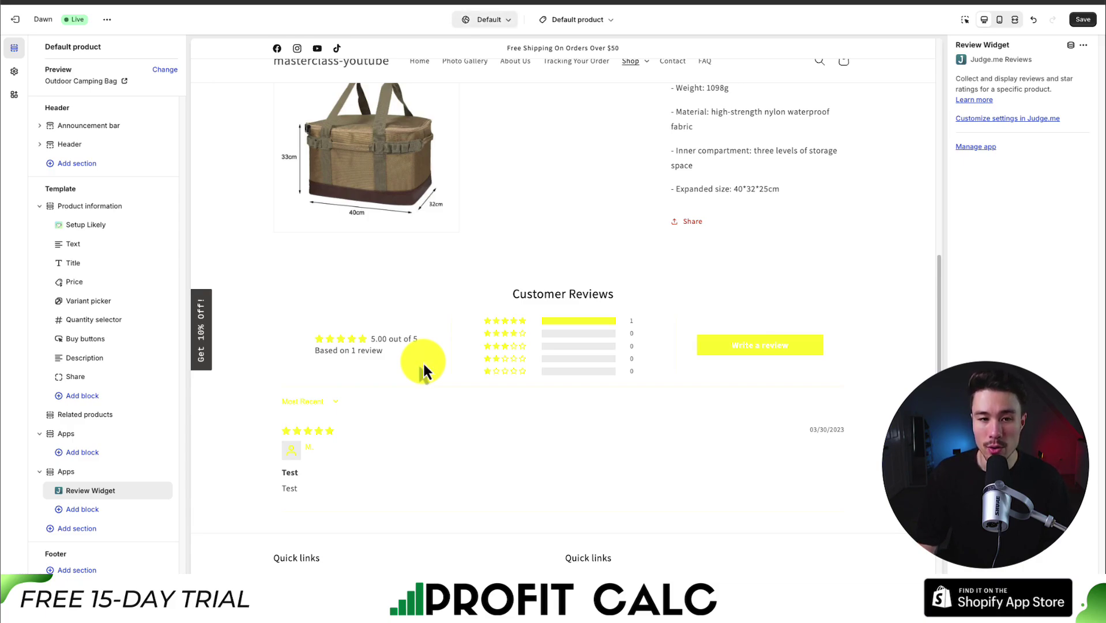
click(1072, 26)
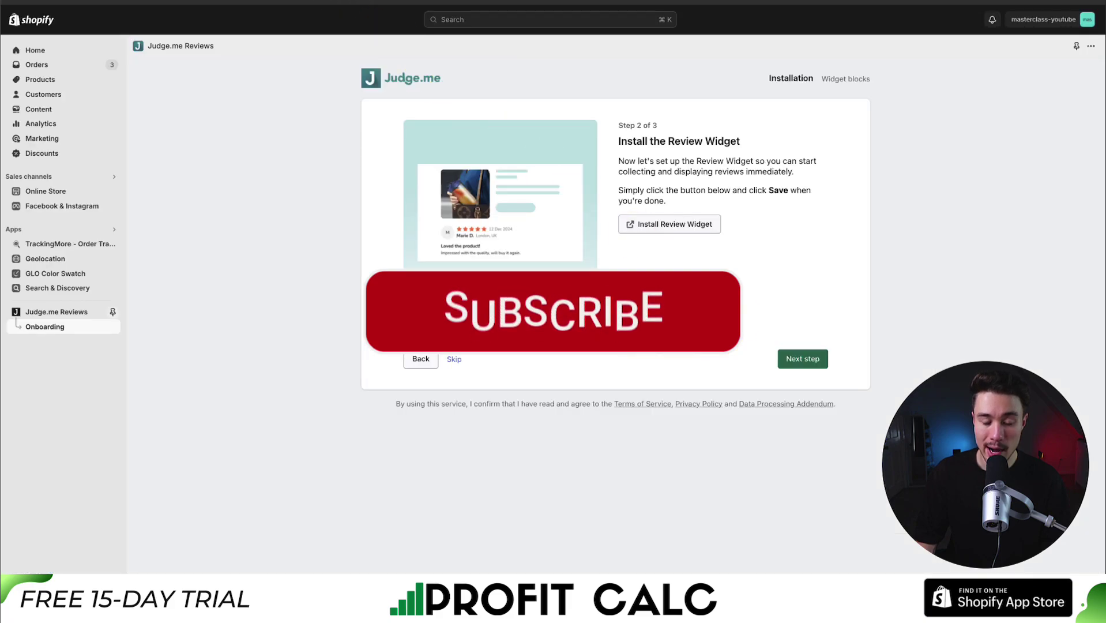
Add the Judge.me Star Ratings badge, move it above the product title, and save the theme
click(789, 362)
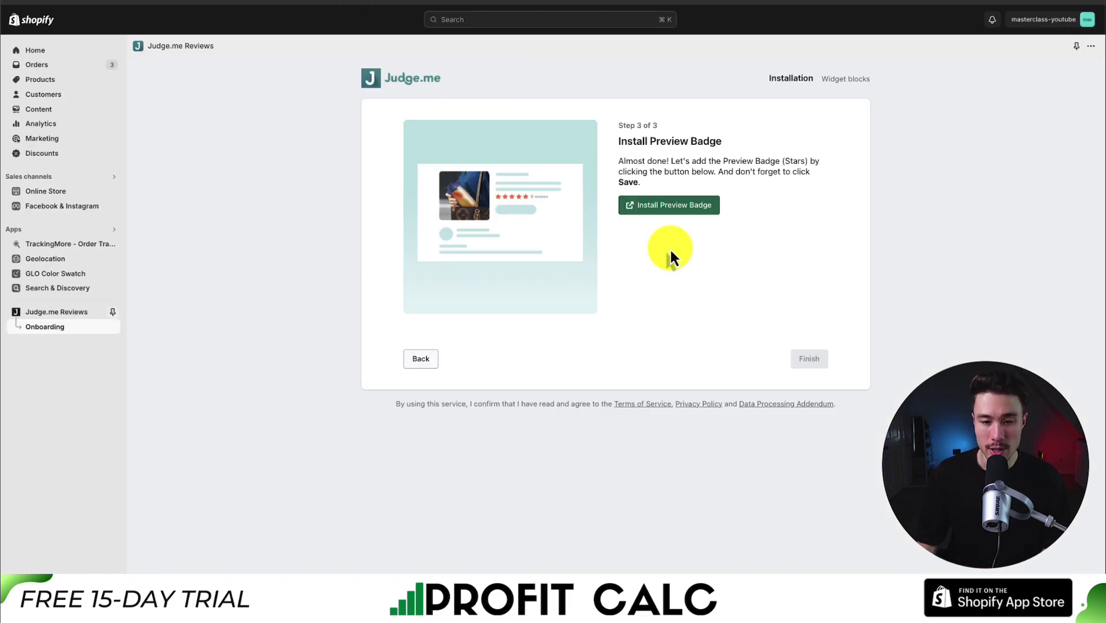
click(656, 212)
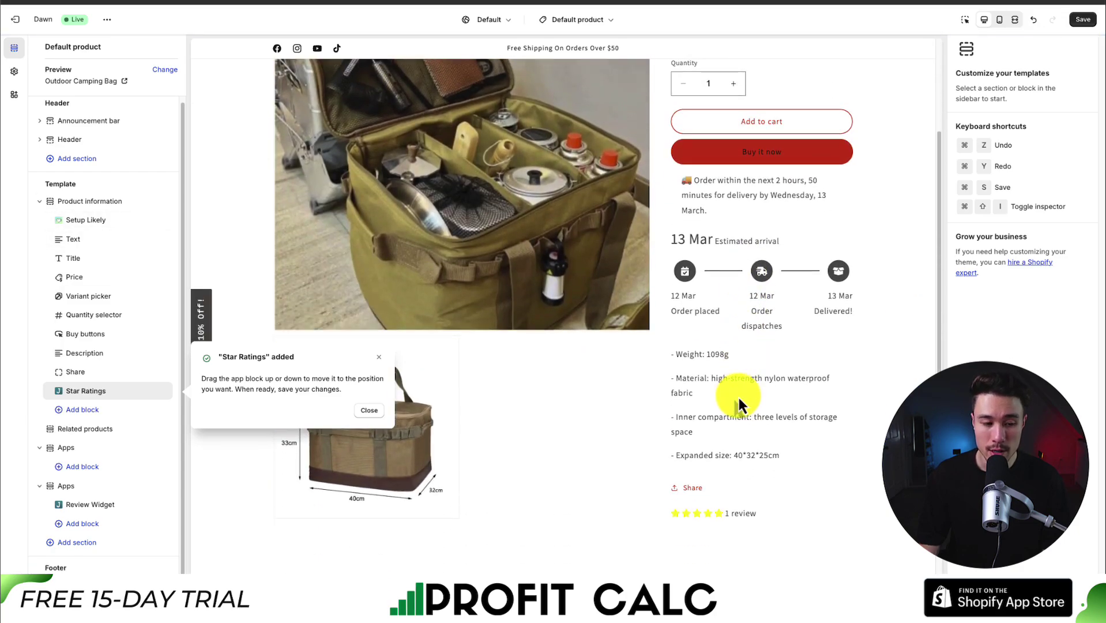
drag(63, 396, 67, 232)
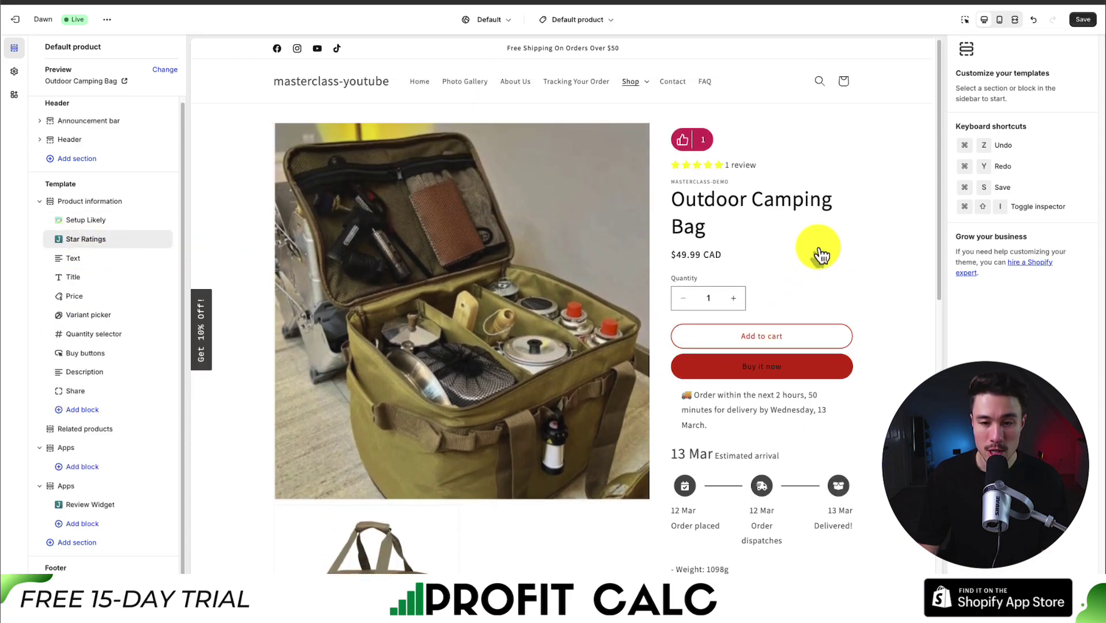
click(1083, 20)
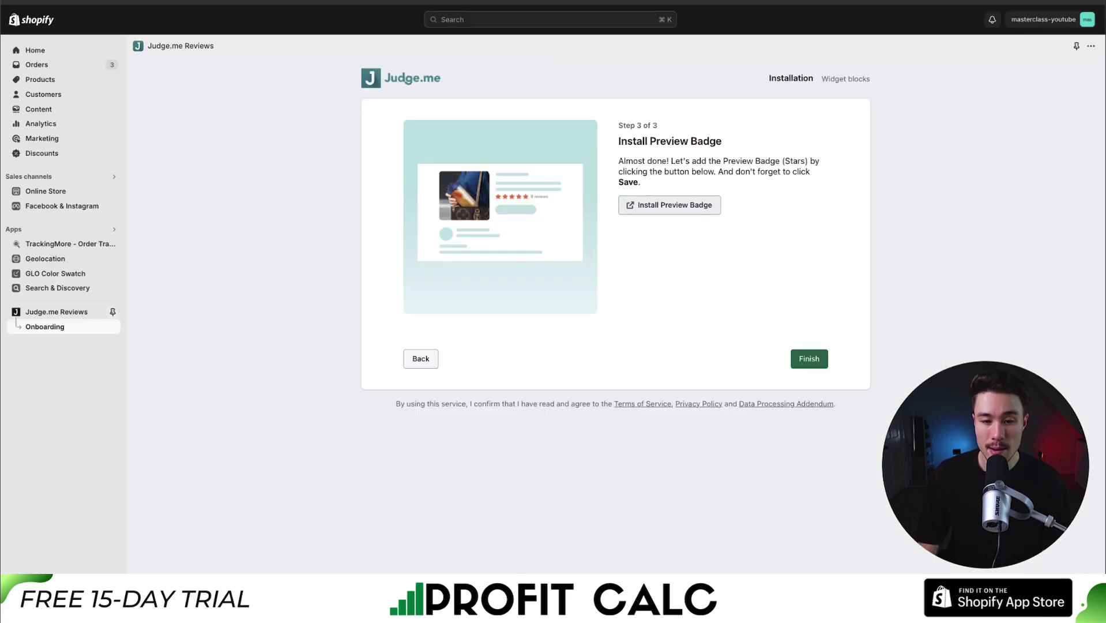
Finish the Judge.me onboarding and open the widget's Widget Color settings
click(813, 360)
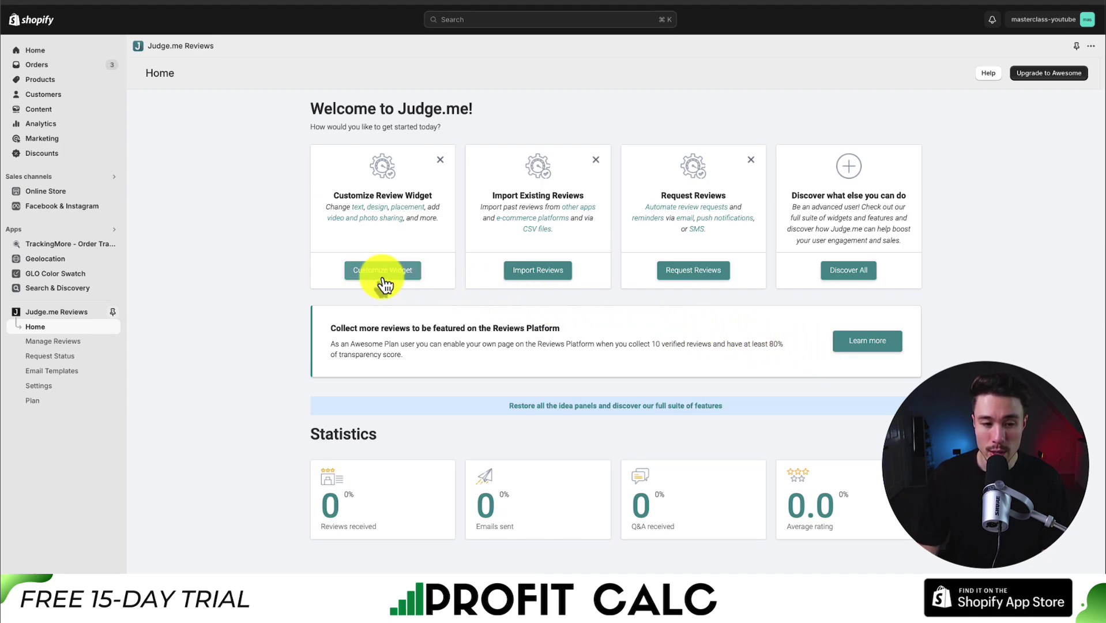
click(357, 275)
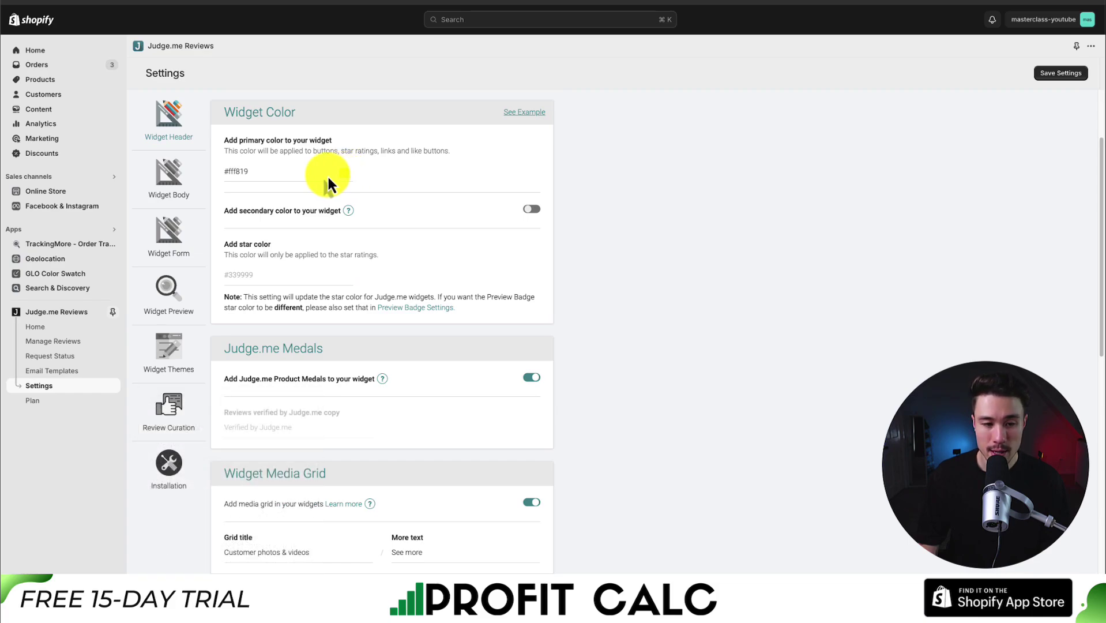
Change the widget primary colour to gold #d3ae06 and save the settings
click(317, 174)
click(324, 231)
drag(323, 230, 342, 202)
click(671, 249)
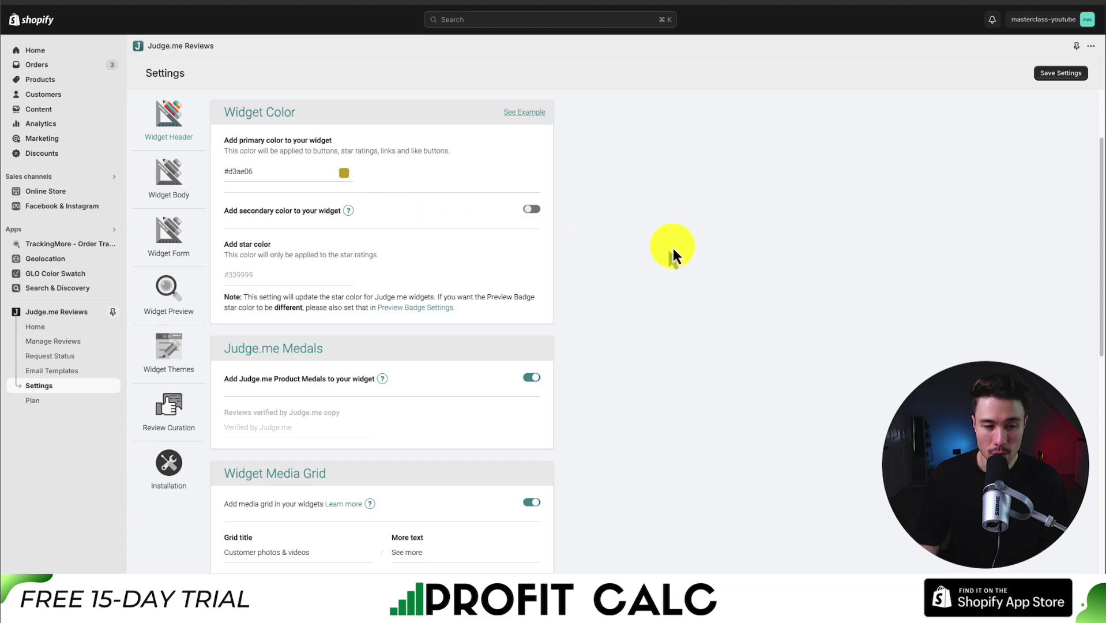
click(1059, 73)
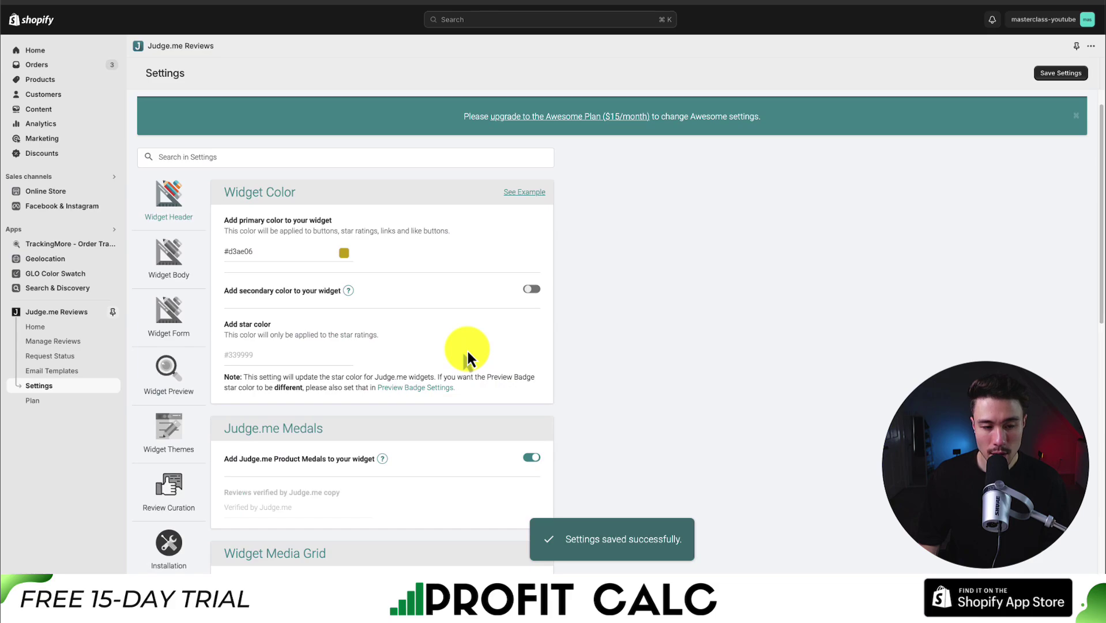
Preview the Cards (Leex) widget theme, then keep the Default widget theme
scroll(466, 352, down, 5)
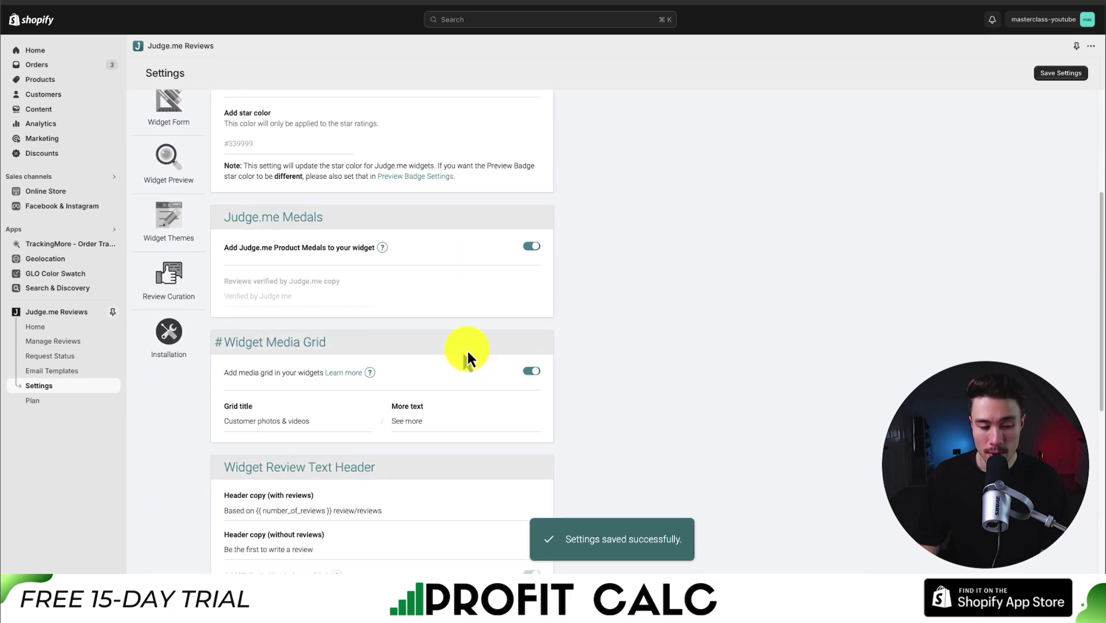
scroll(467, 349, up, 1)
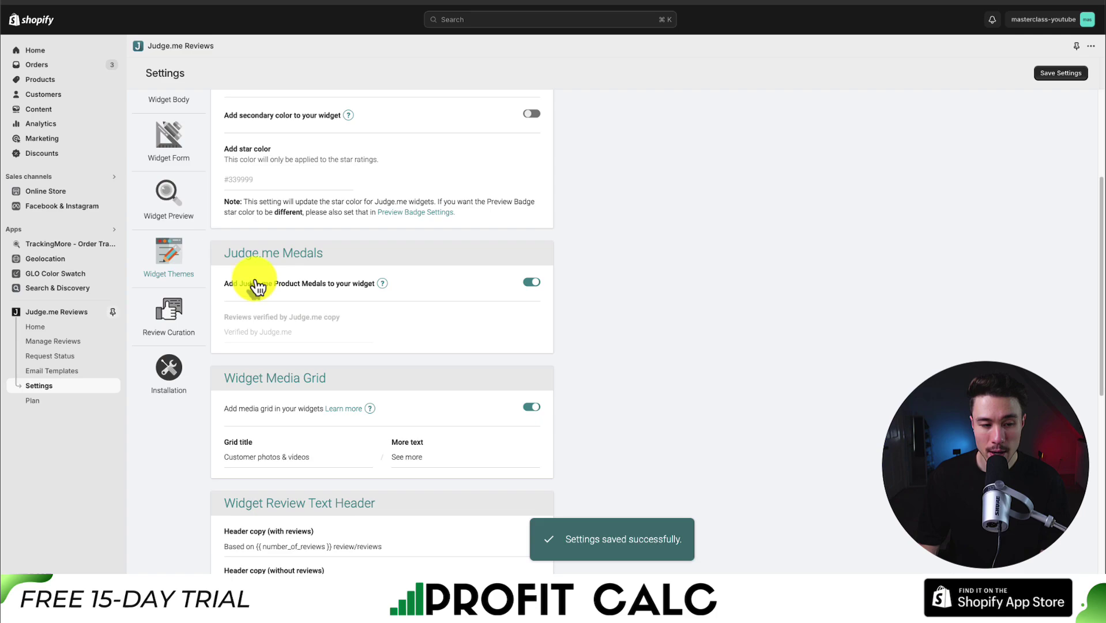
click(182, 257)
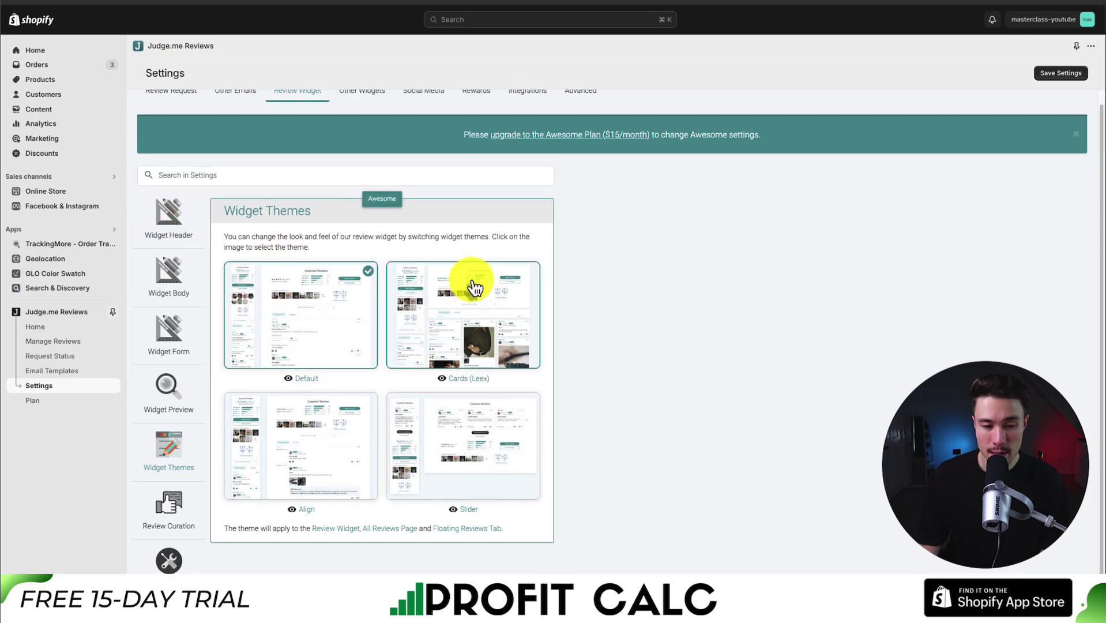
click(461, 283)
click(355, 312)
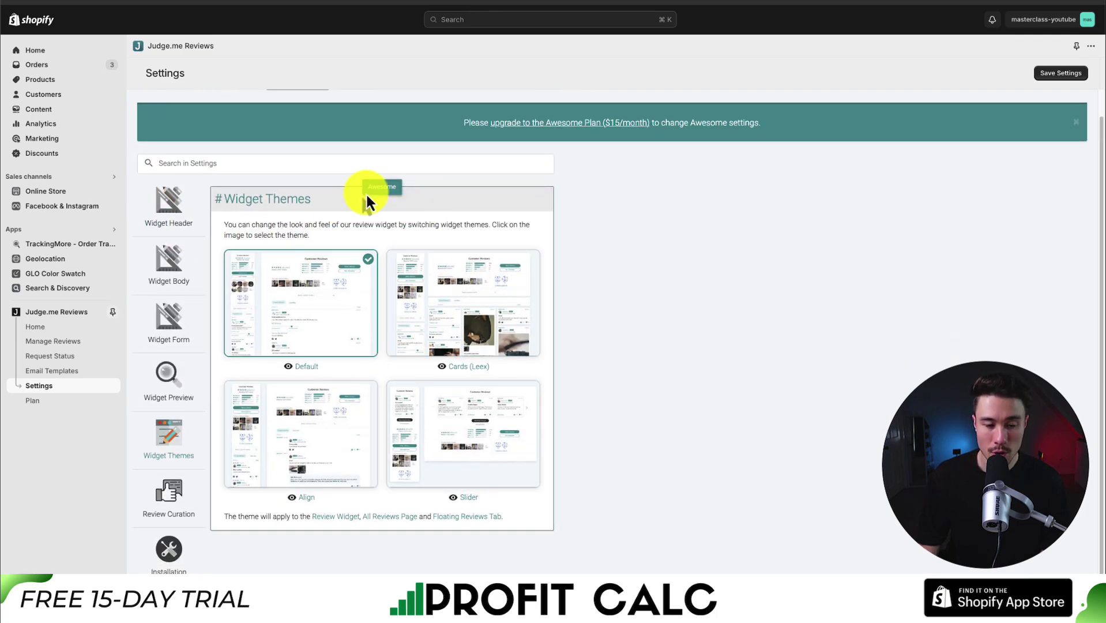
Turn off 'Publish new reviews automatically' and save the settings
click(192, 328)
click(171, 274)
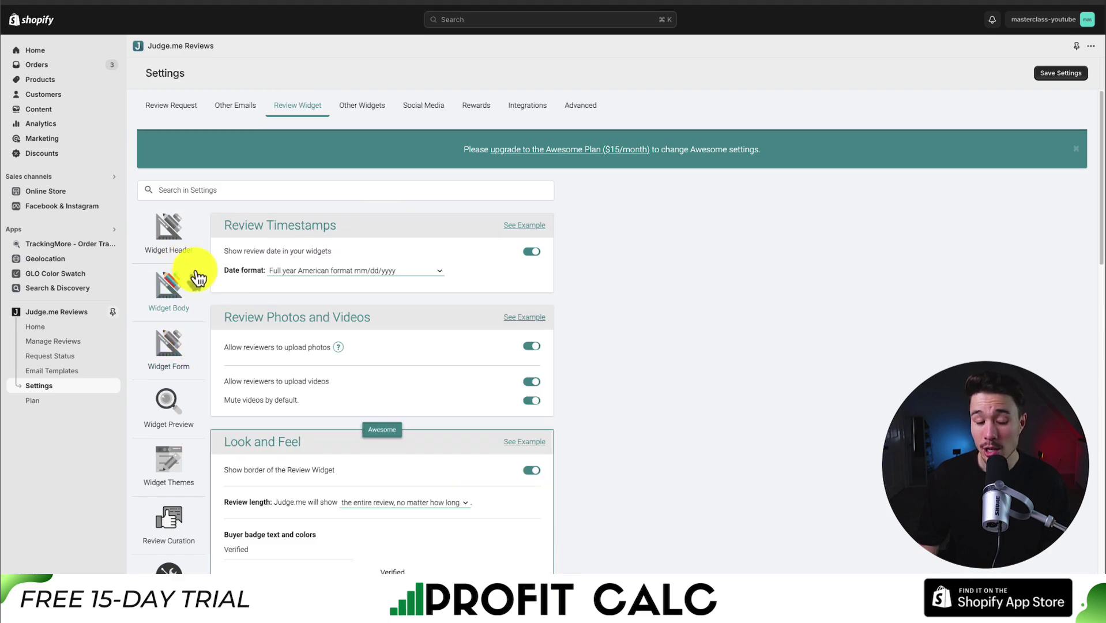
scroll(465, 305, down, 1)
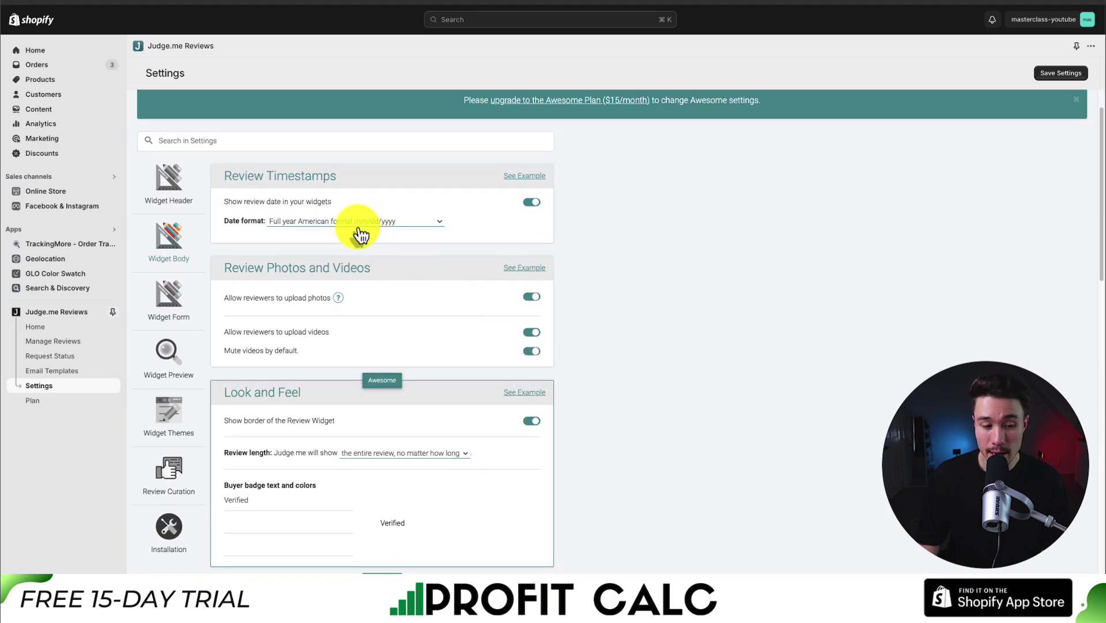
drag(270, 298, 307, 297)
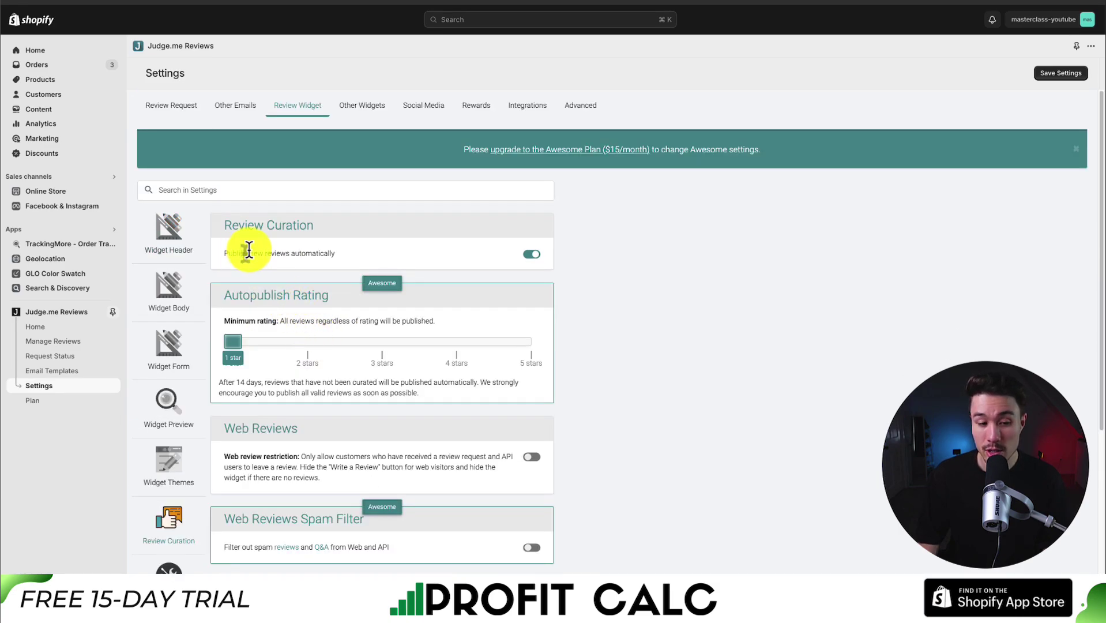
drag(248, 250, 300, 259)
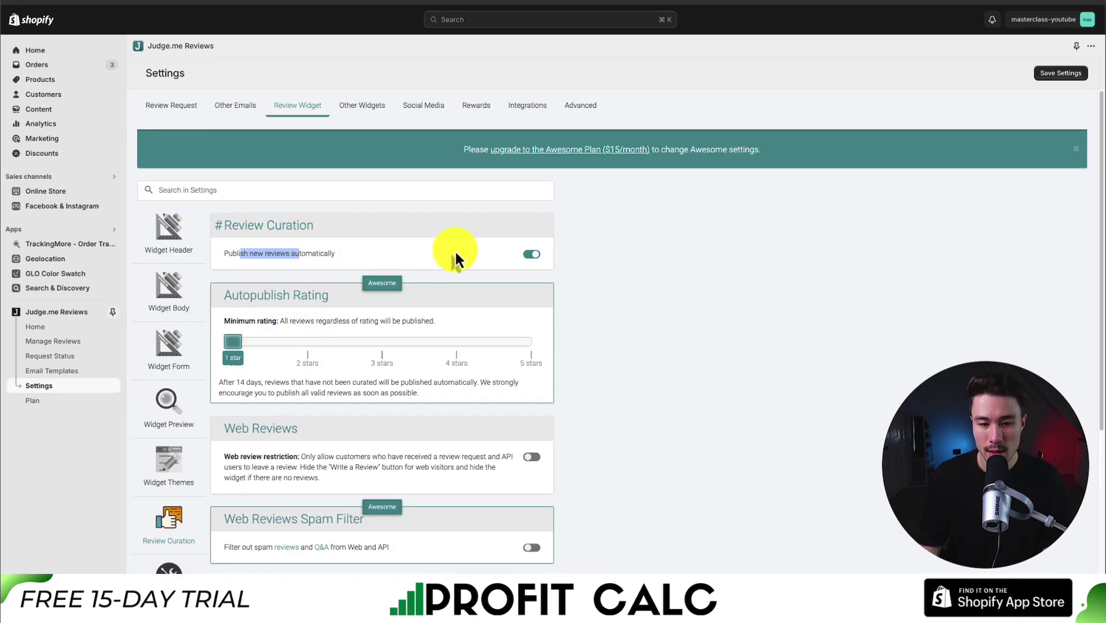
click(531, 253)
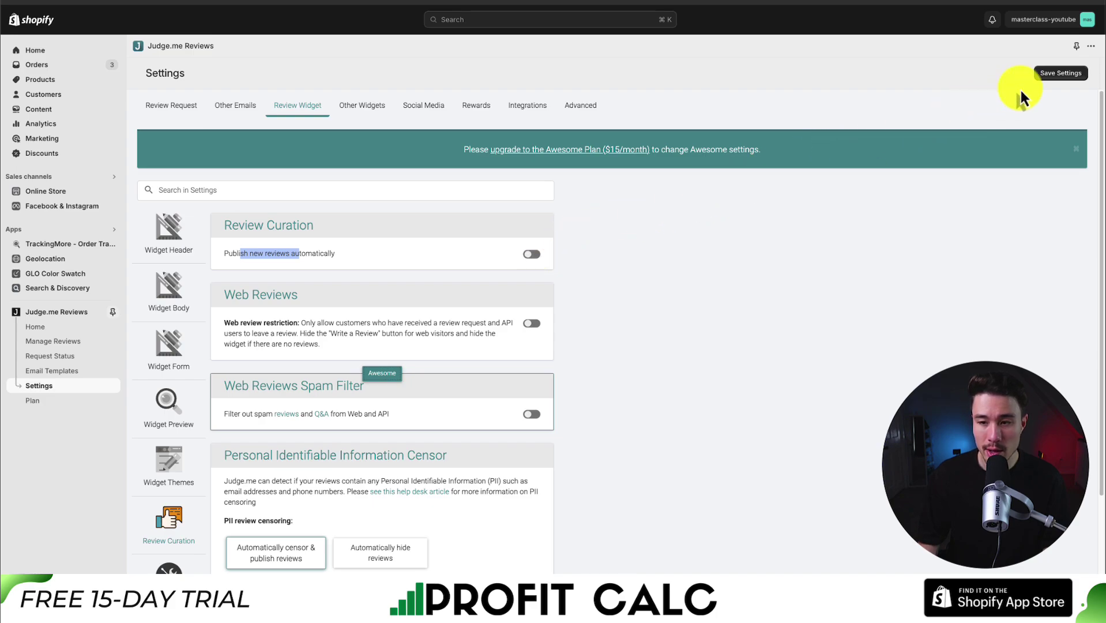
click(1061, 75)
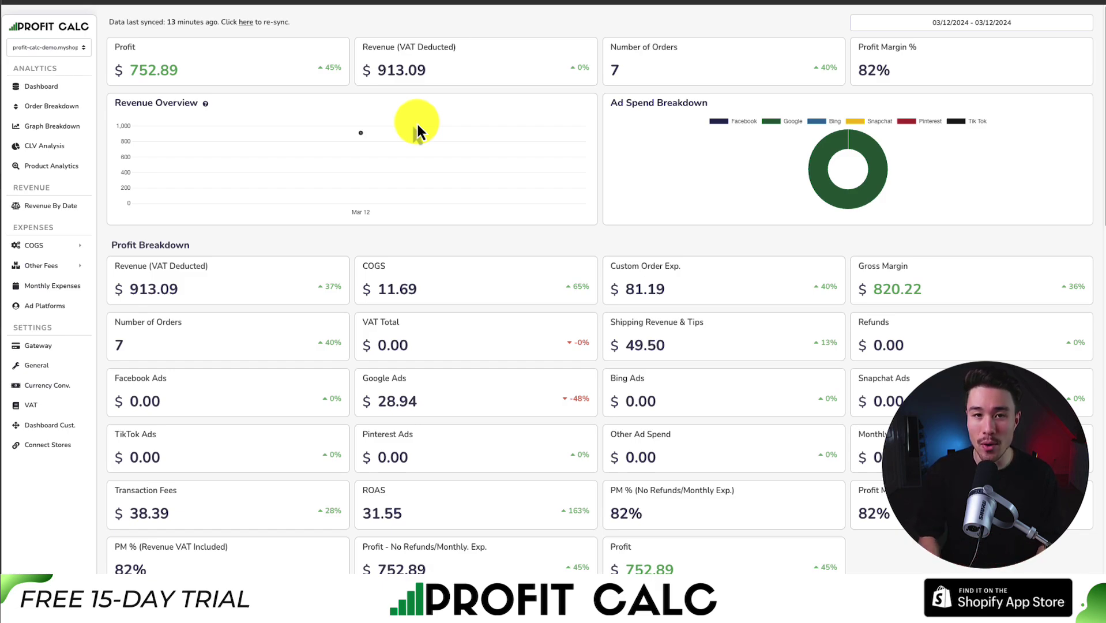
Switch the dashboard to the last 7 days (03/06/2024–03/12/2024) and review the metric cards
click(946, 24)
click(1046, 74)
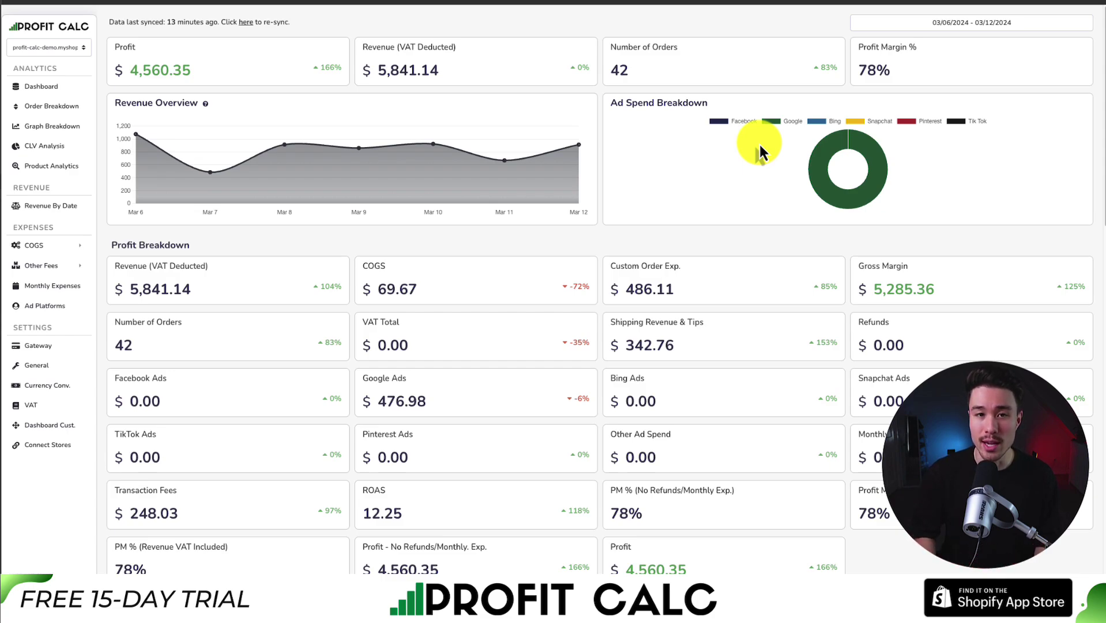
scroll(1014, 147, down, 1)
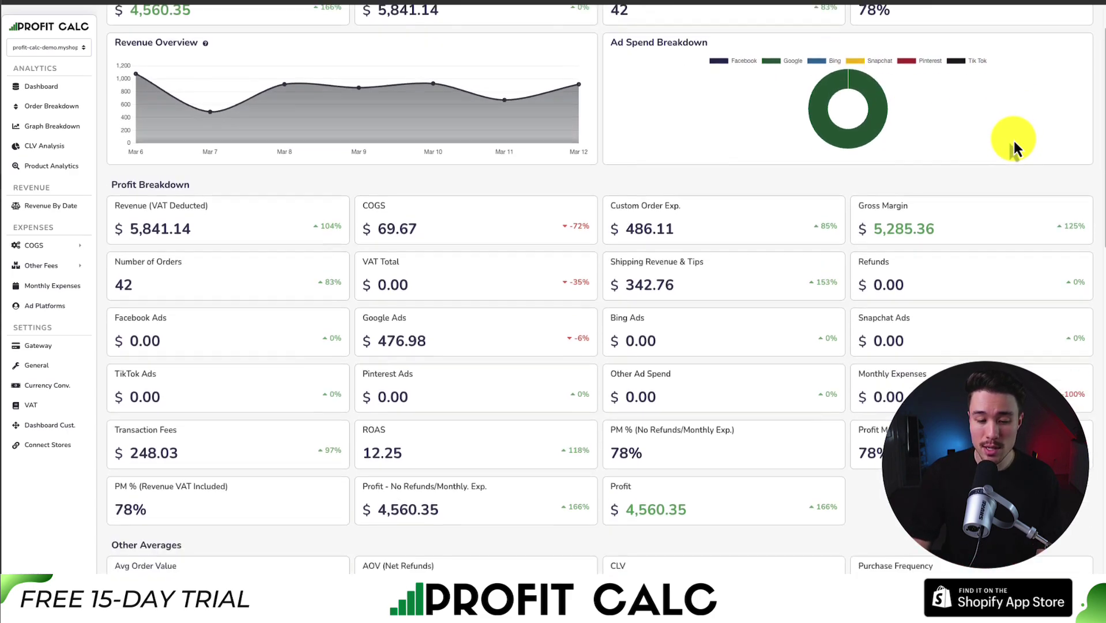
scroll(1086, 103, down, 5)
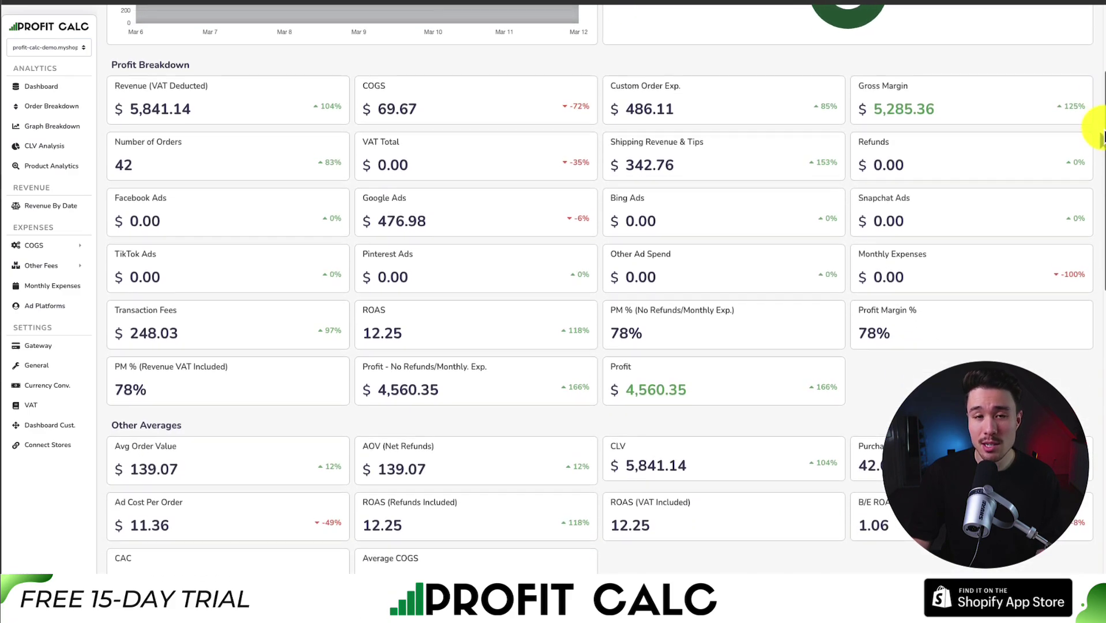
scroll(1091, 199, down, 4)
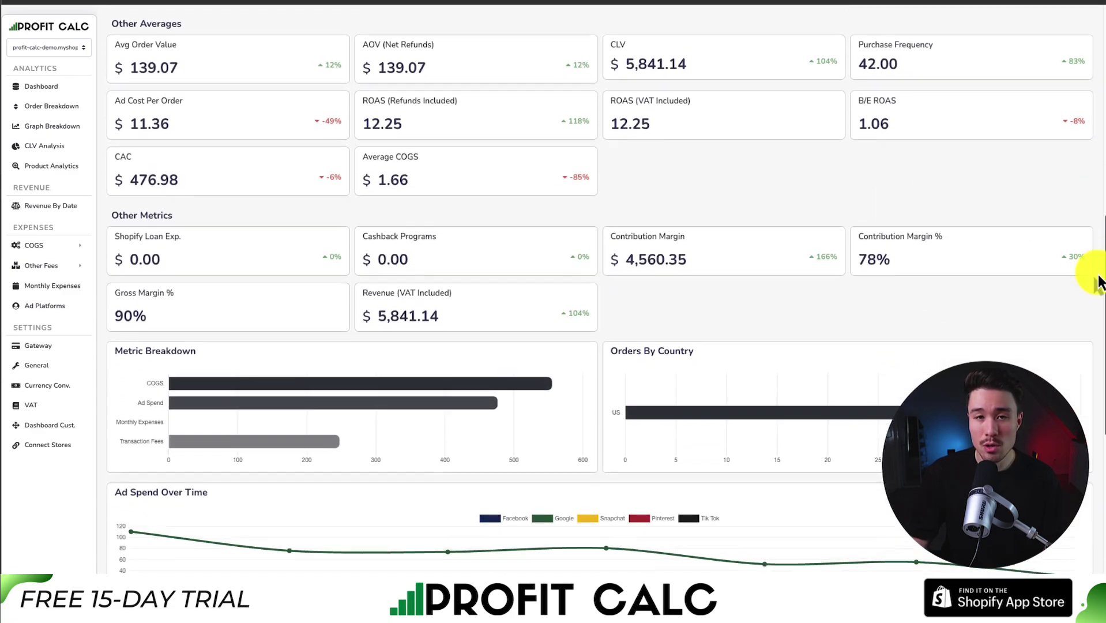
drag(1098, 283, 1091, 58)
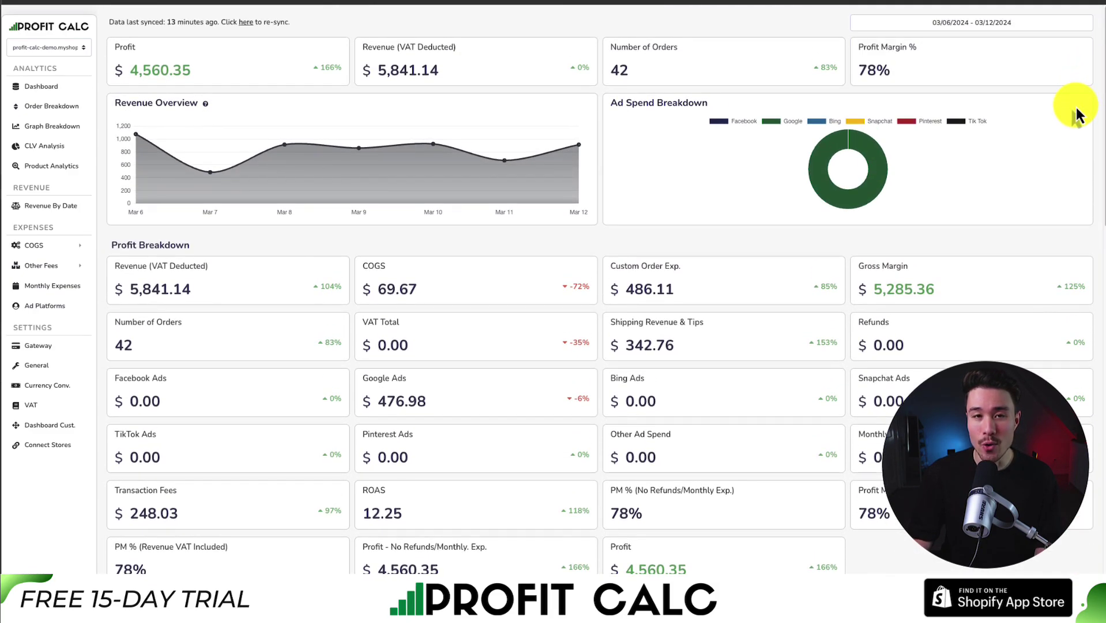